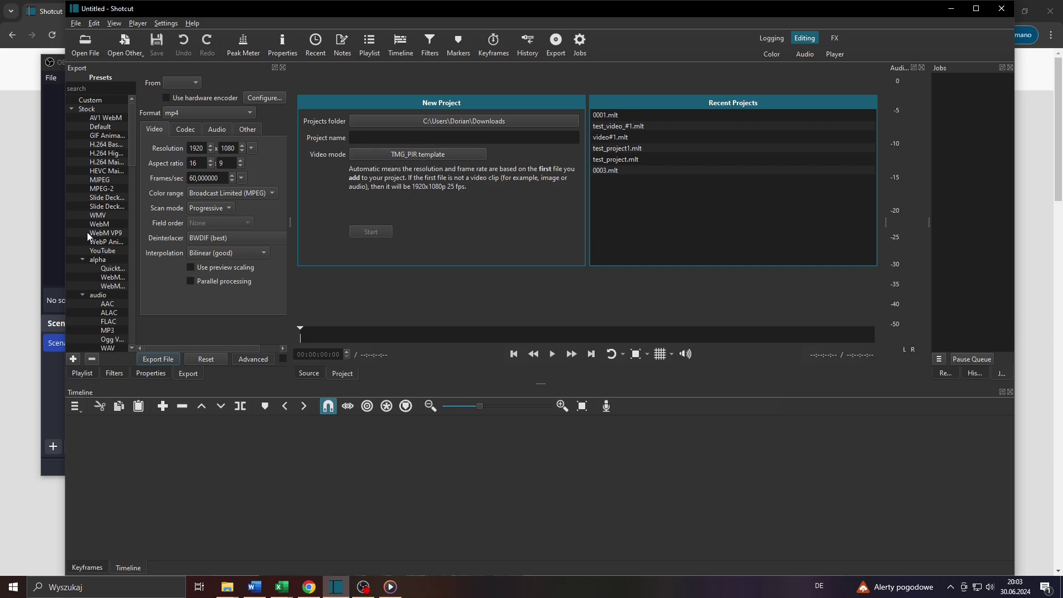
click(19, 282)
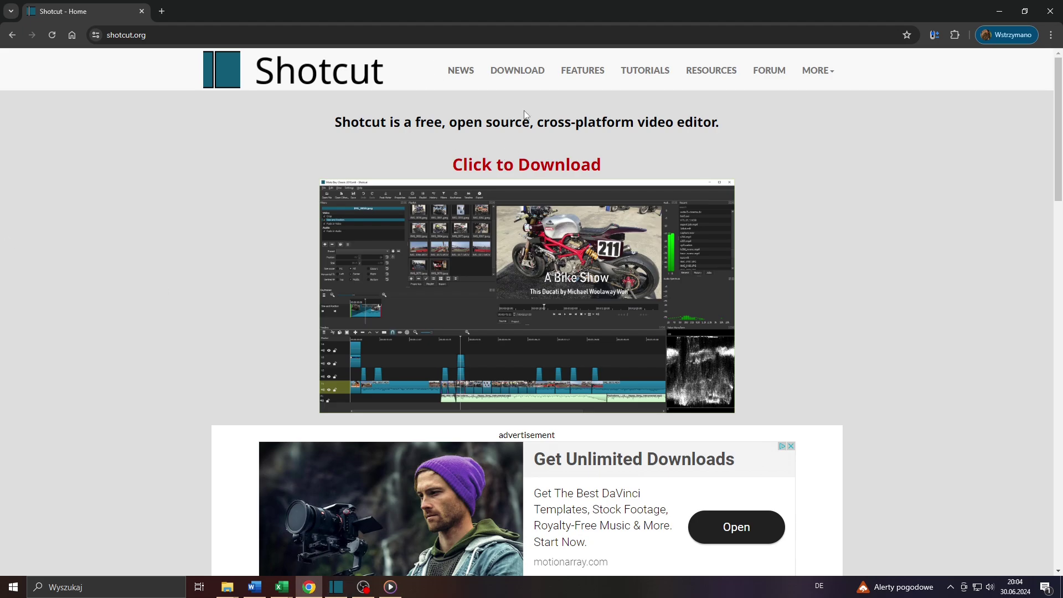
scroll(536, 116, up, 3)
scroll(536, 117, down, 2)
scroll(536, 116, down, 1)
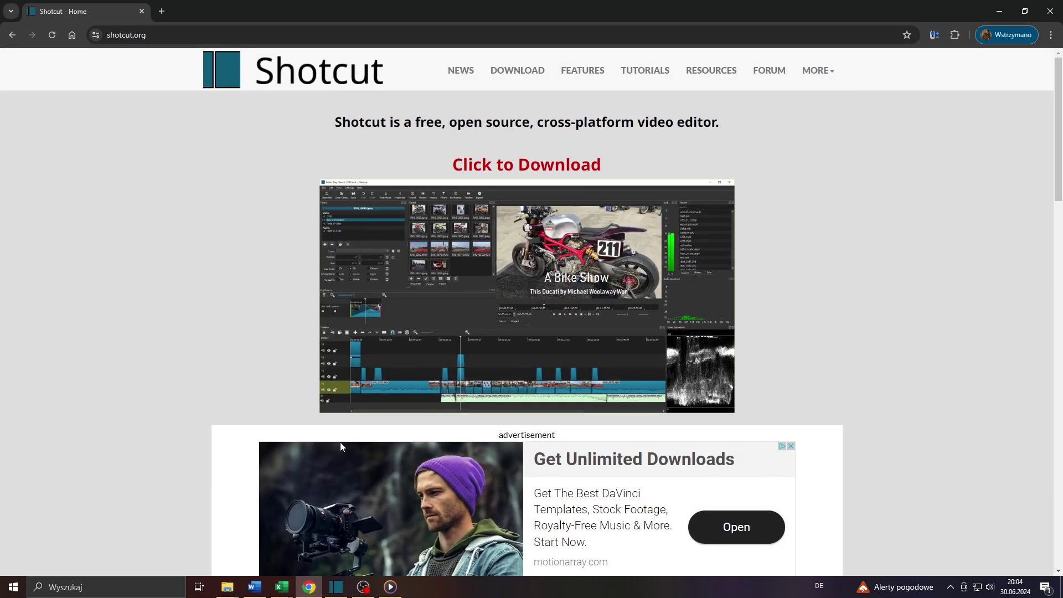
click(336, 587)
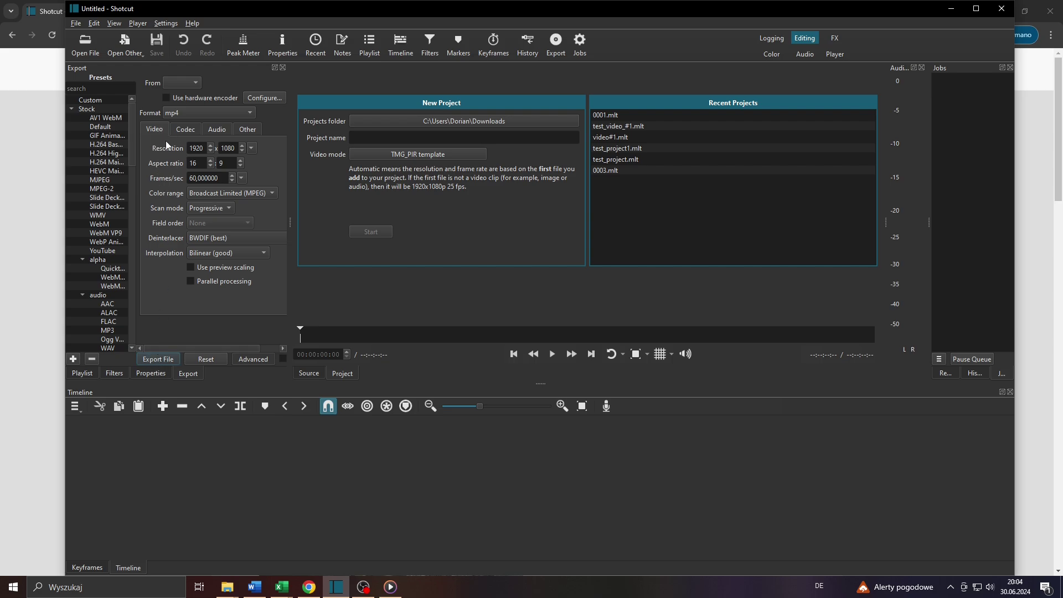
click(239, 181)
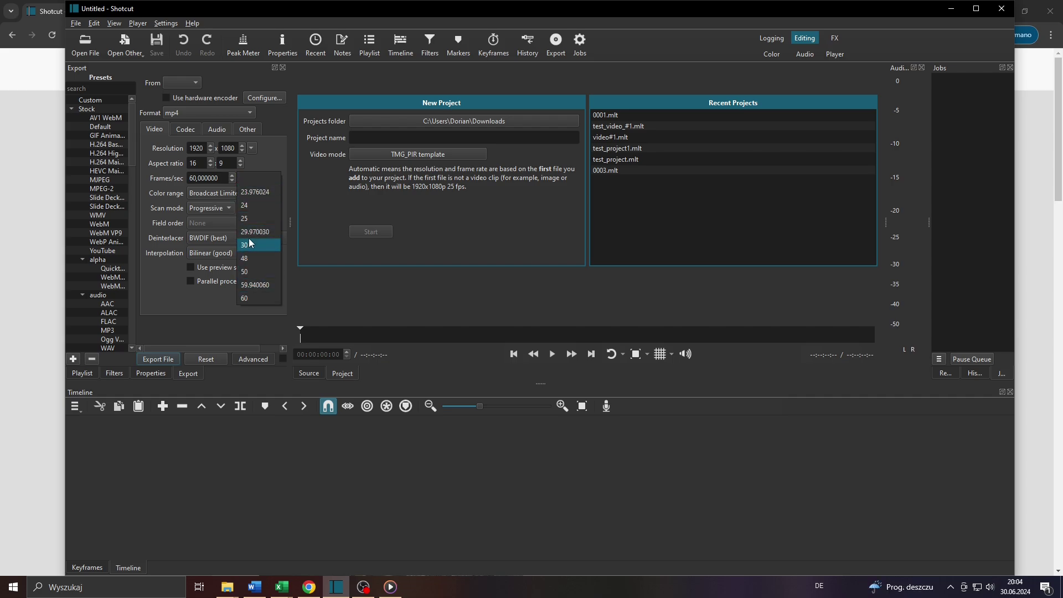
click(248, 245)
click(239, 178)
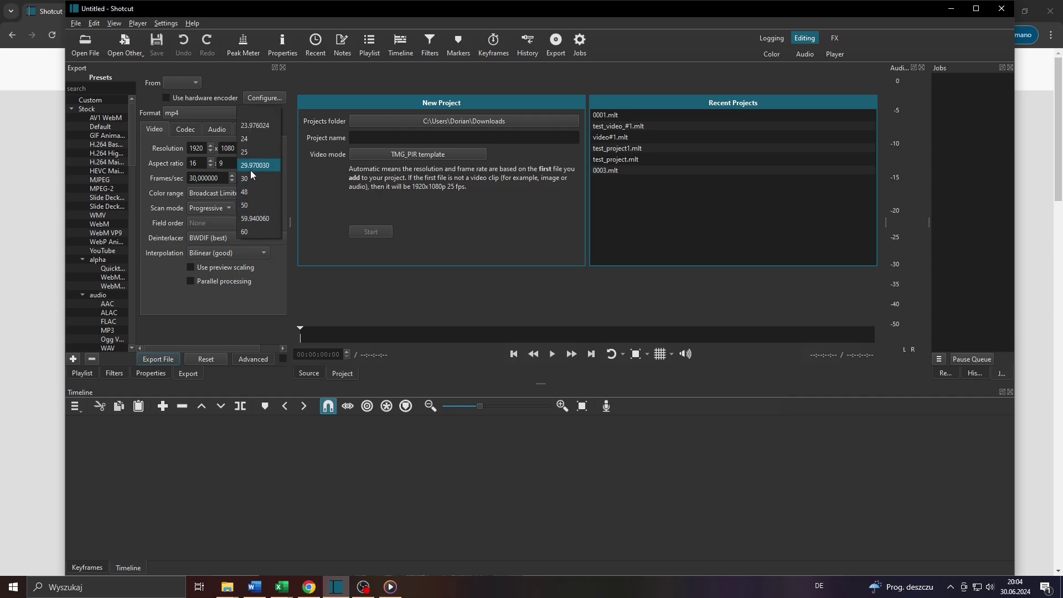
click(249, 167)
click(252, 245)
click(244, 176)
click(249, 200)
click(232, 181)
click(258, 174)
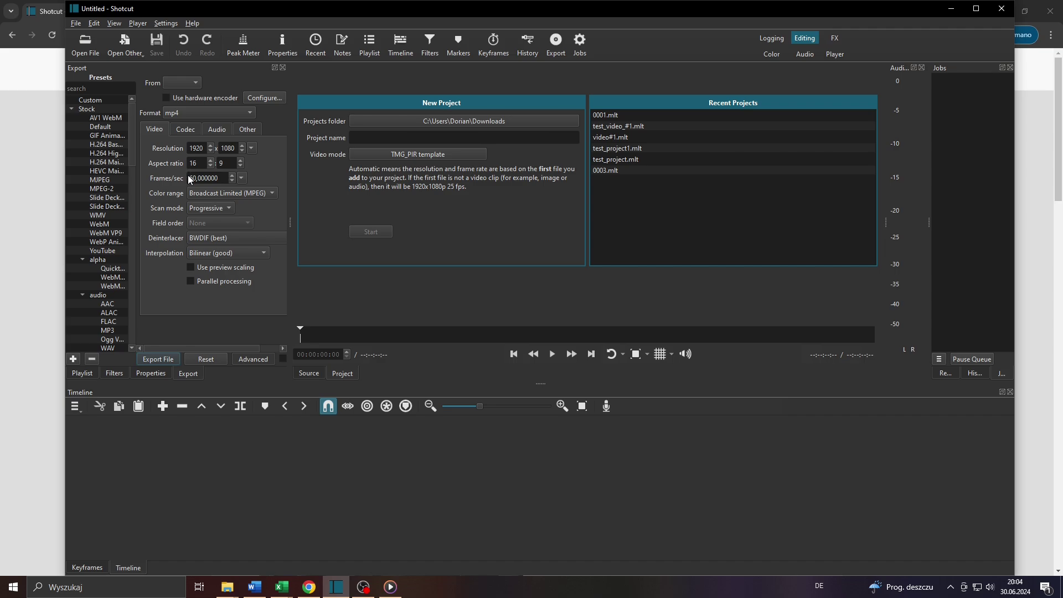
click(242, 177)
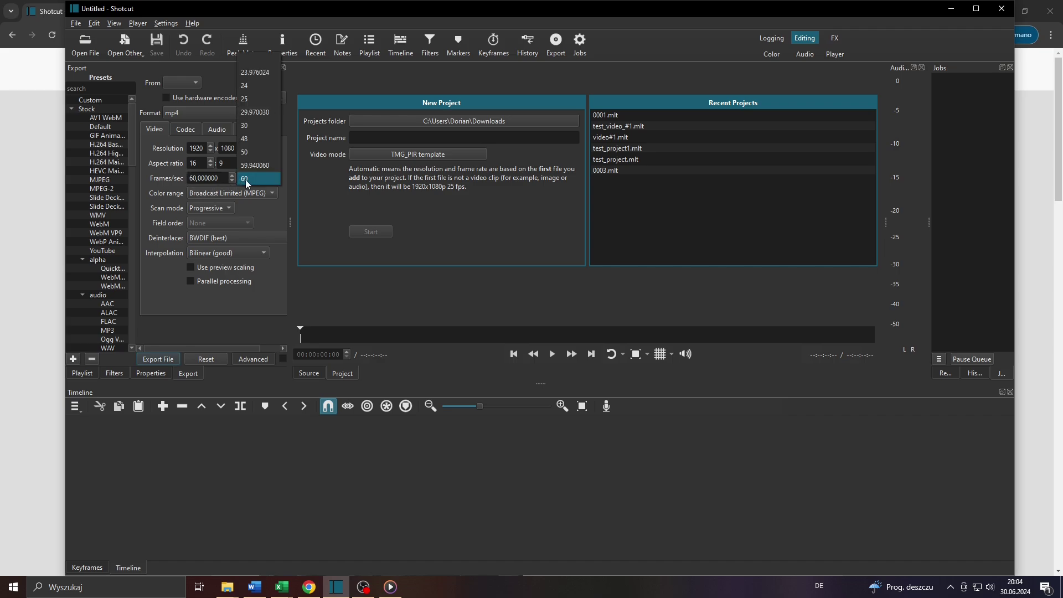
click(255, 180)
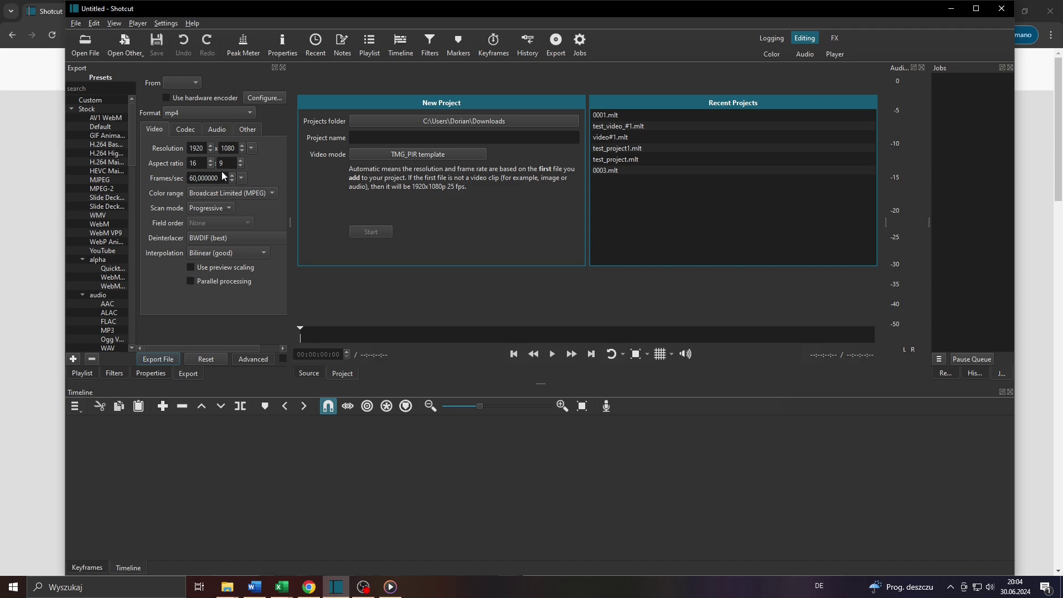
click(252, 148)
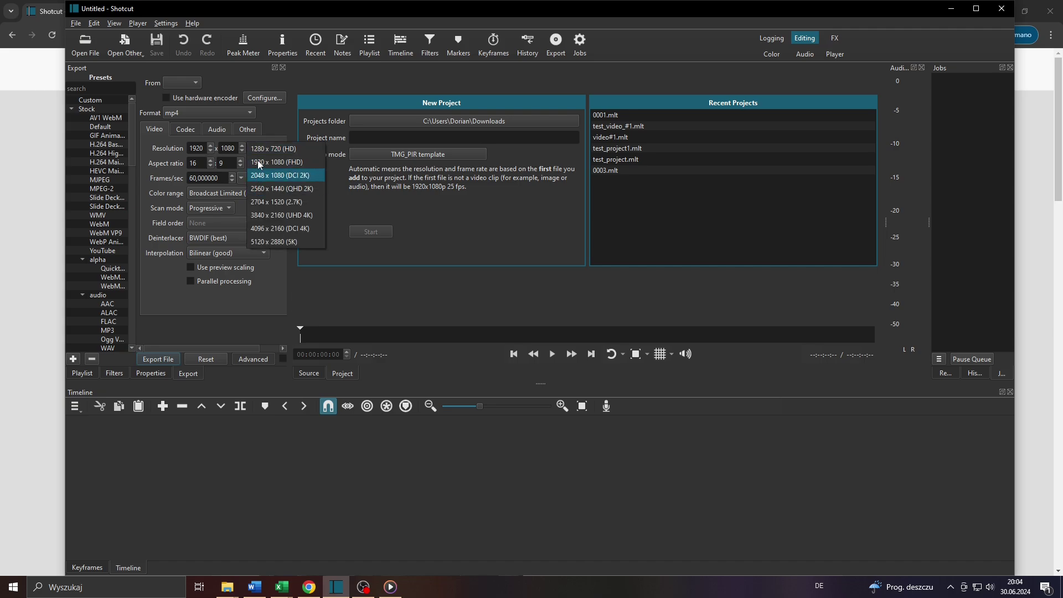
click(275, 130)
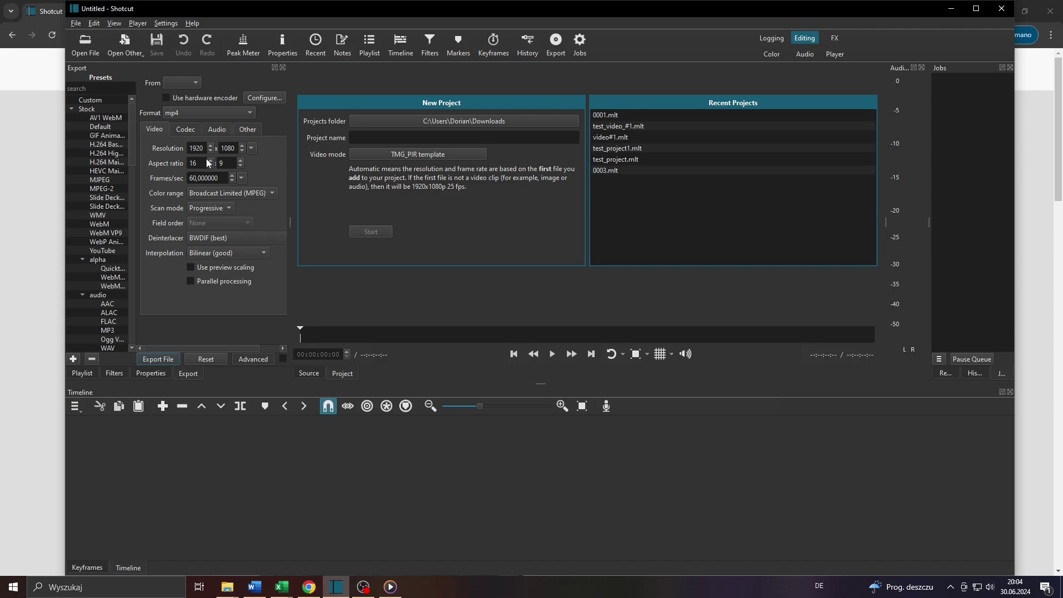